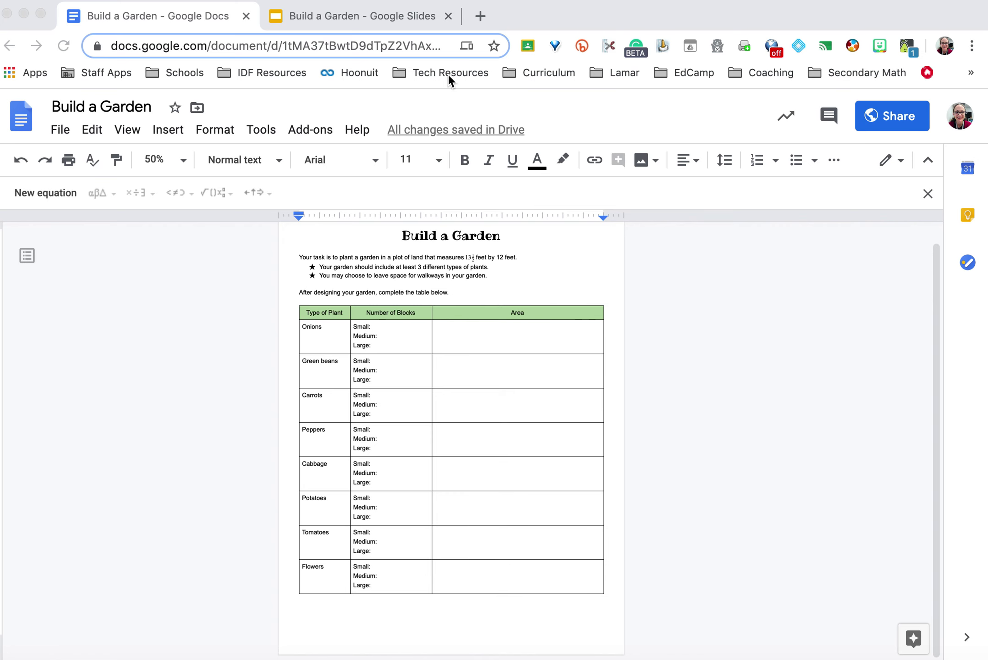
Step: Switch to the garden presentation and show slide 2 with the small, medium and large plant blocks
click(419, 19)
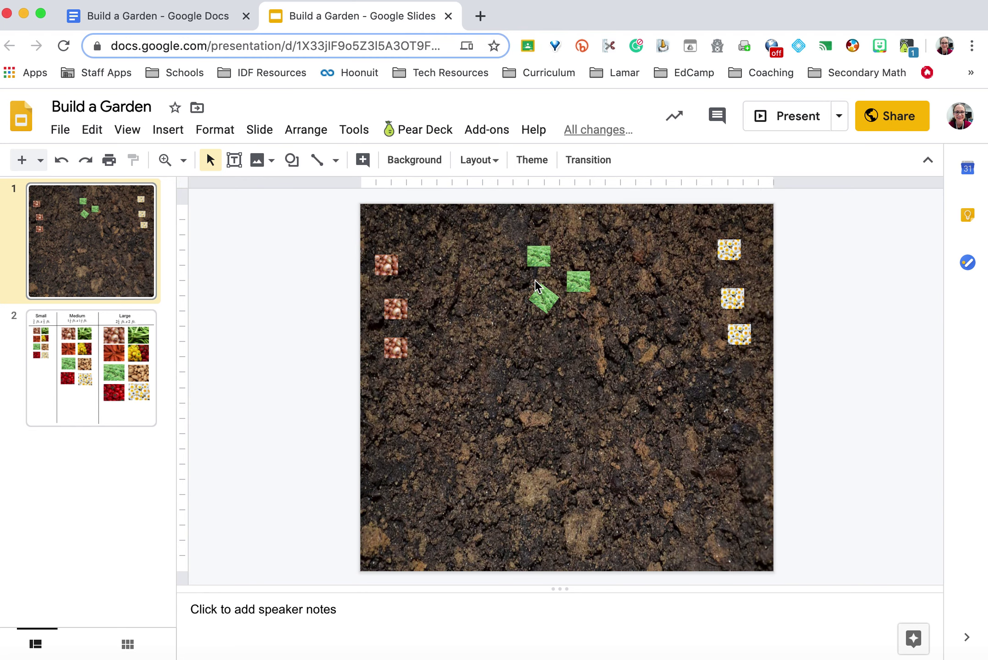
click(45, 352)
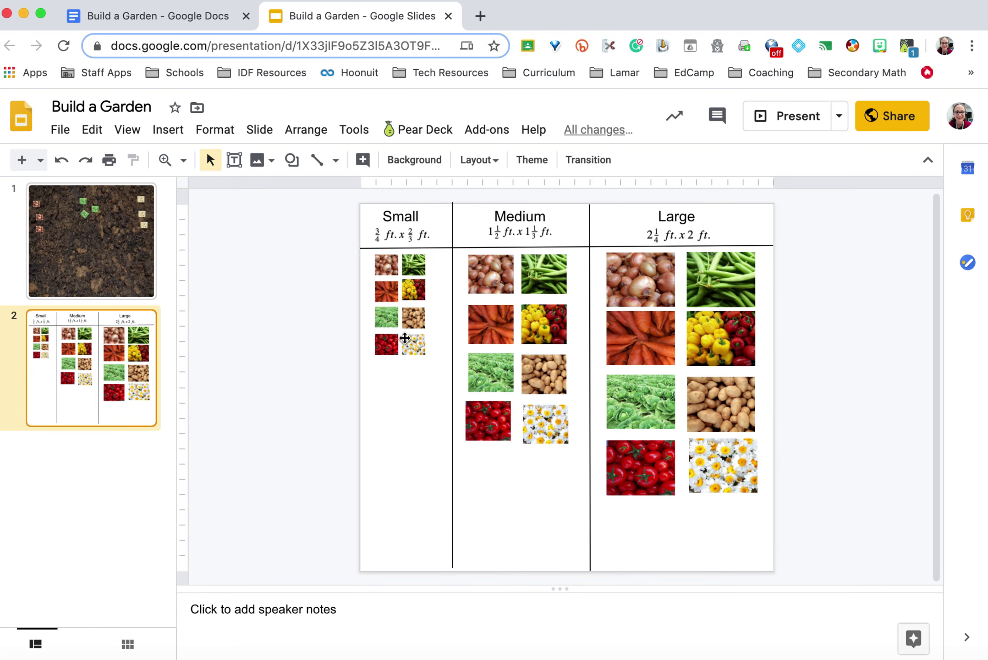
Step: Paste two copies of the small tomato block side by side near the garden soil centre
click(385, 343)
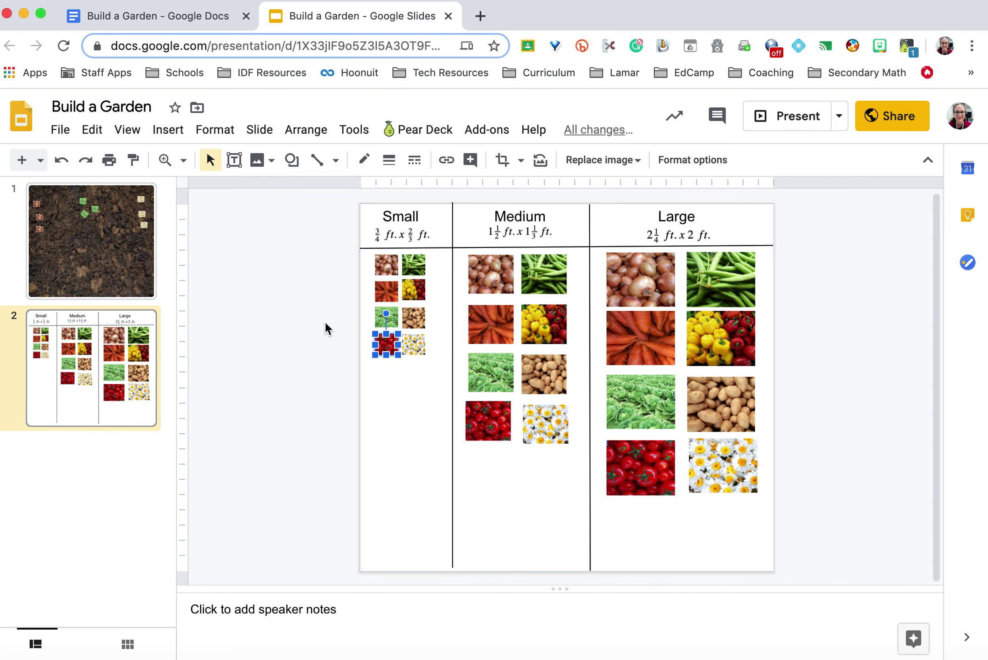
click(91, 241)
key(ctrl+v)
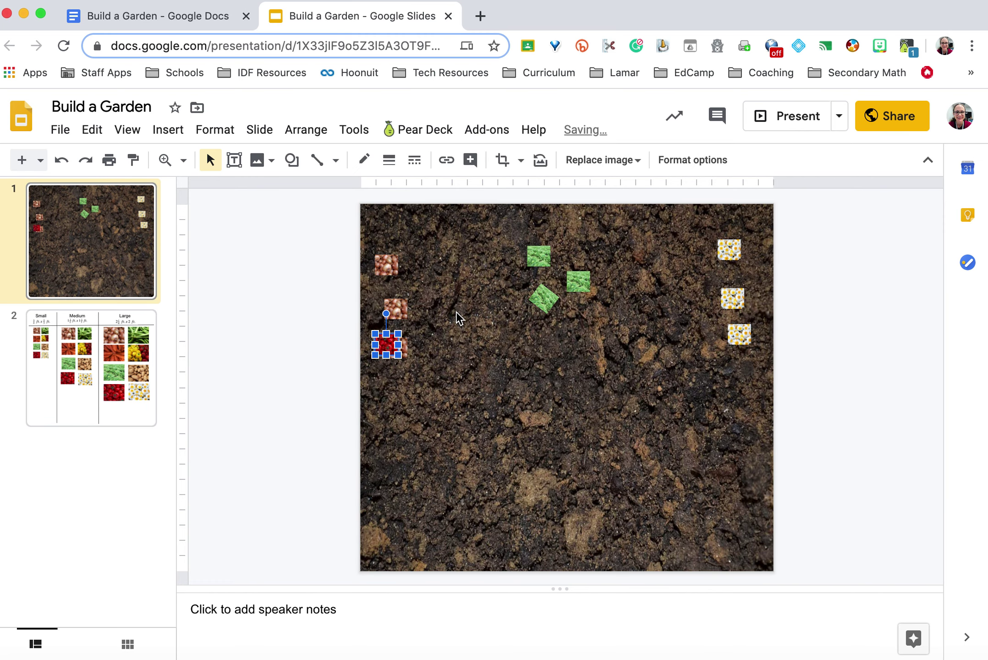
drag(386, 344, 531, 363)
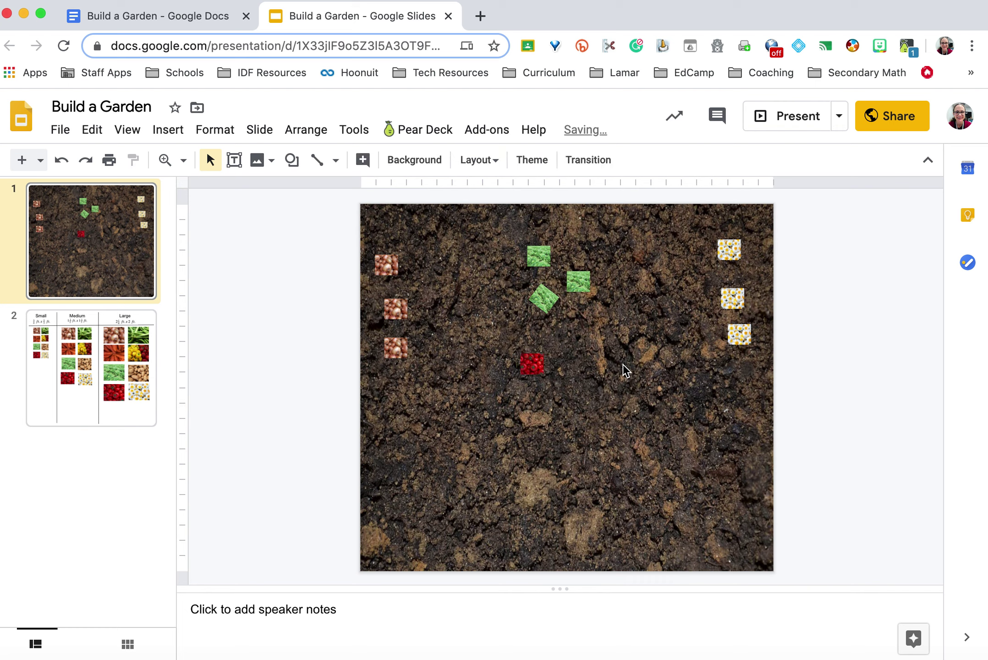
key(ctrl+v)
drag(394, 349, 568, 363)
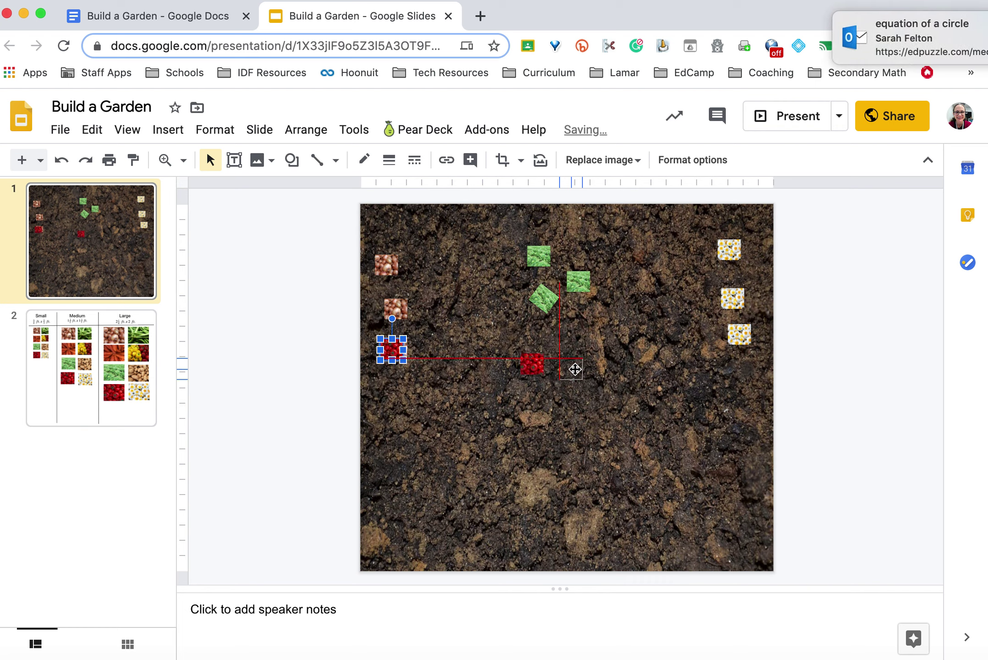
Step: Place a third tomato patch below the first, then return to the garden table document
click(579, 422)
key(ctrl+v)
drag(397, 354, 534, 400)
click(623, 433)
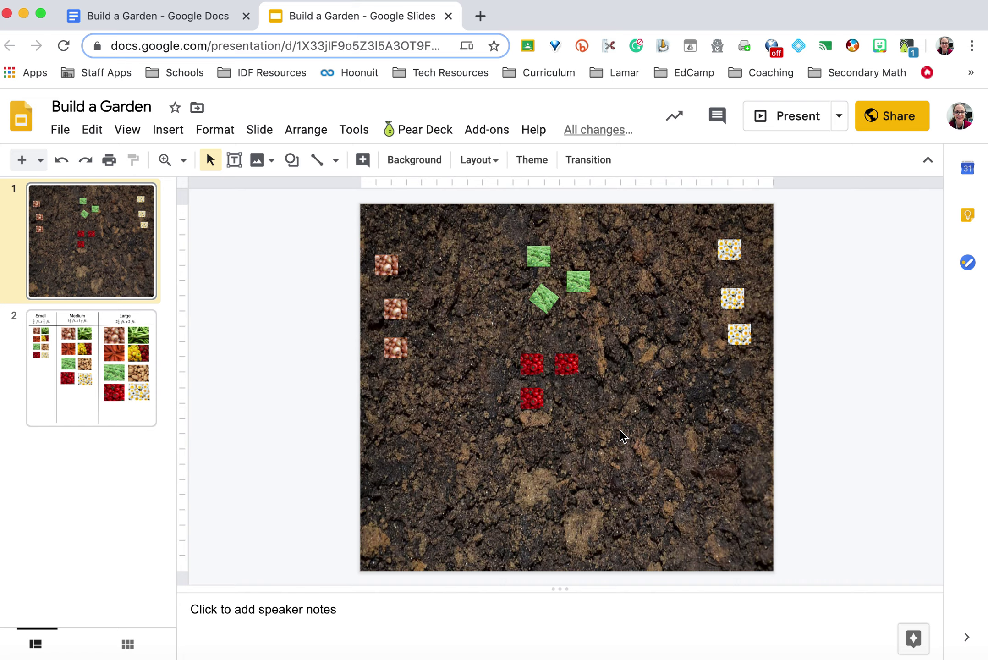
click(204, 19)
Step: Enter 3 after 'Small:' for Onions, Cabbage, Flowers and Tomatoes, rechecking the garden slide in between
click(385, 327)
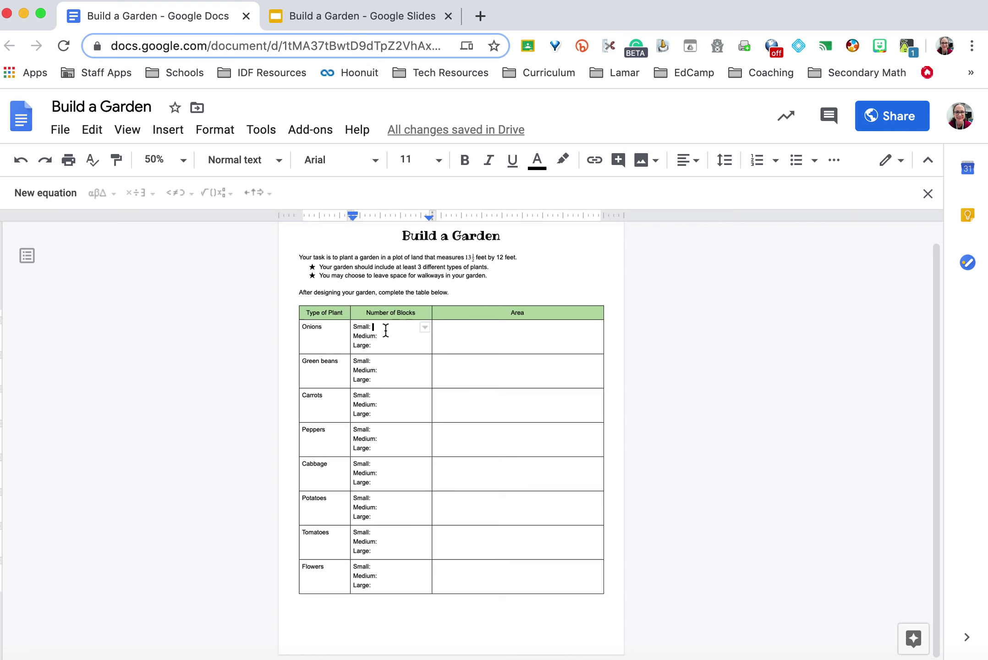
text(3)
click(362, 16)
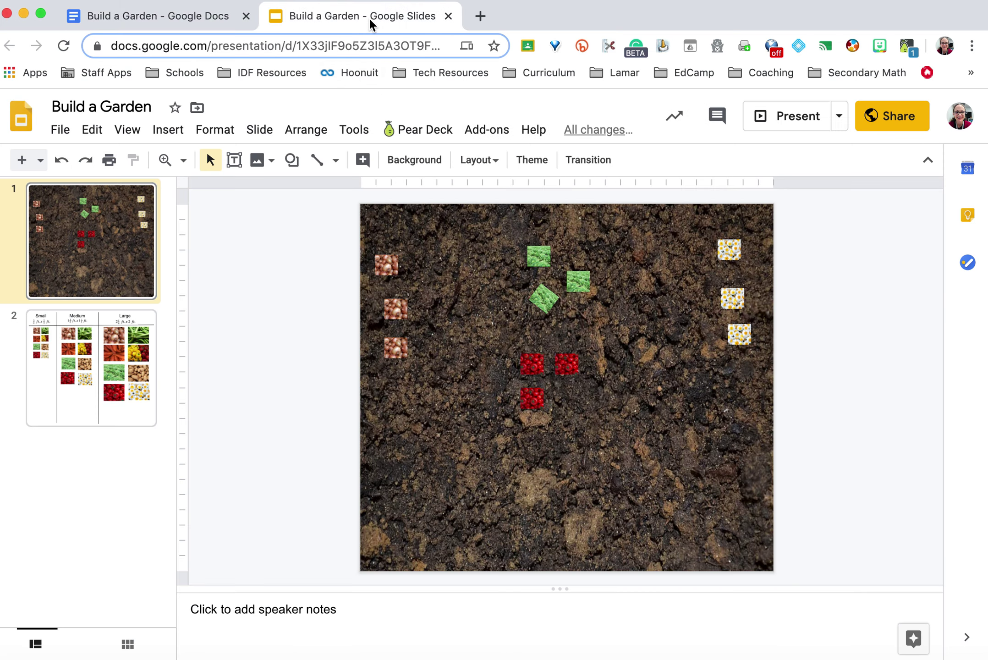
click(158, 15)
click(382, 463)
text(1)
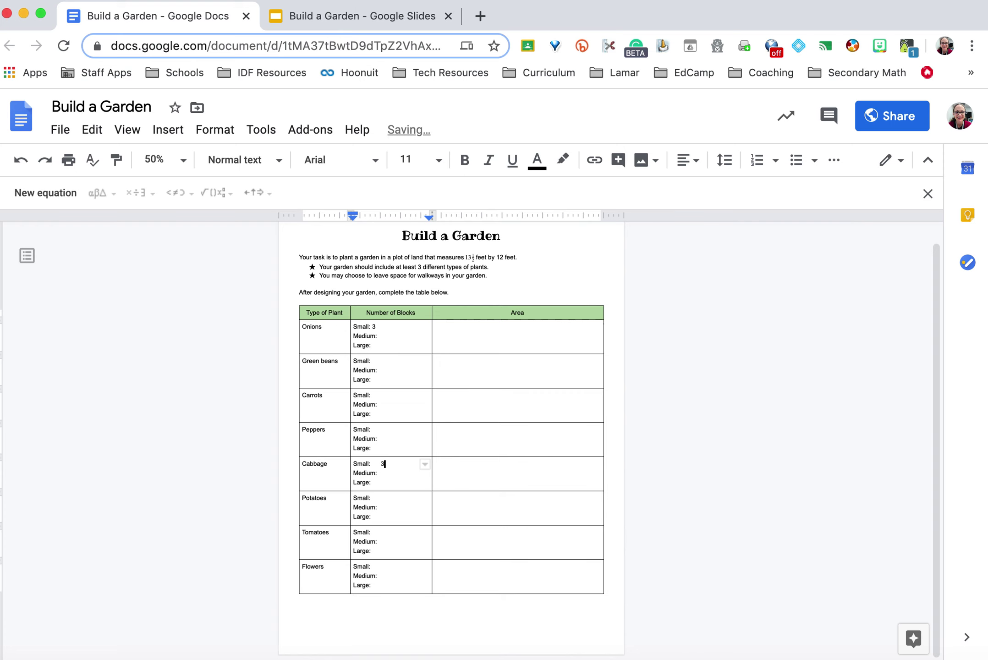
click(362, 16)
click(158, 15)
click(378, 566)
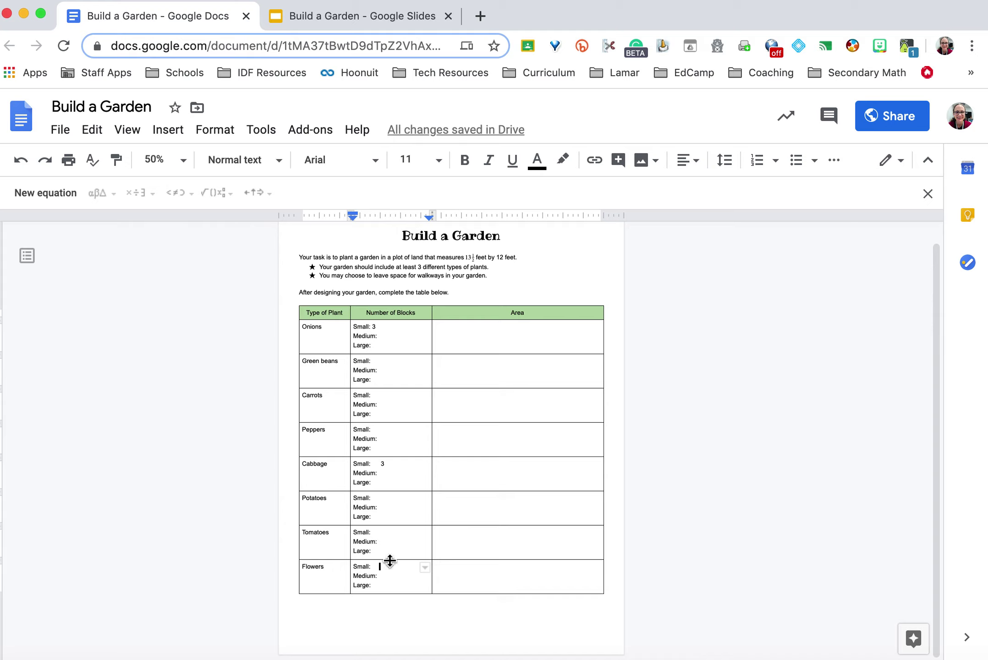
text(3)
click(381, 532)
text(3)
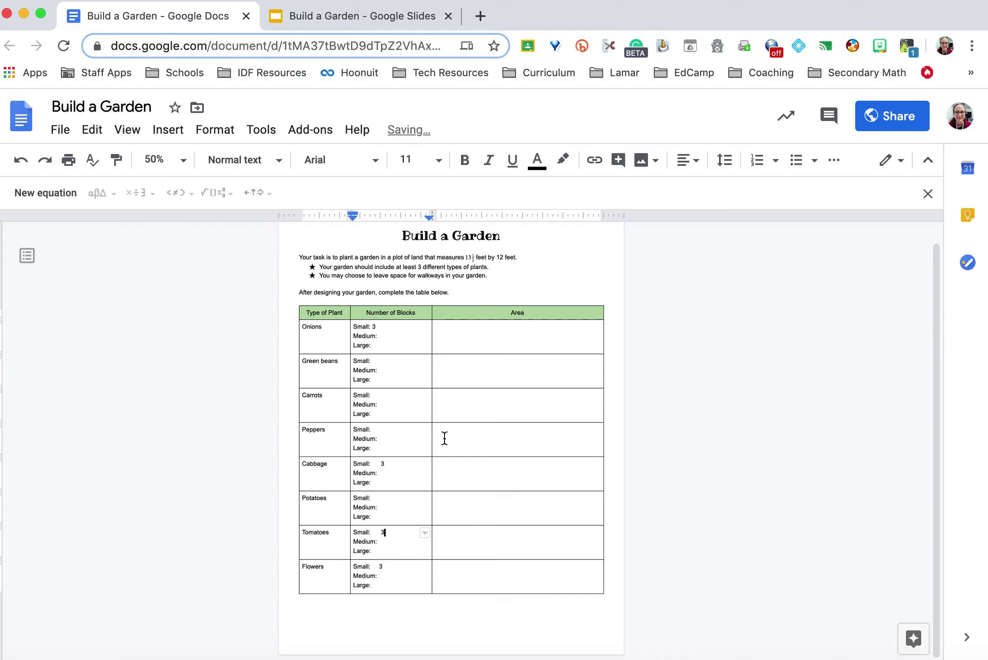
click(463, 326)
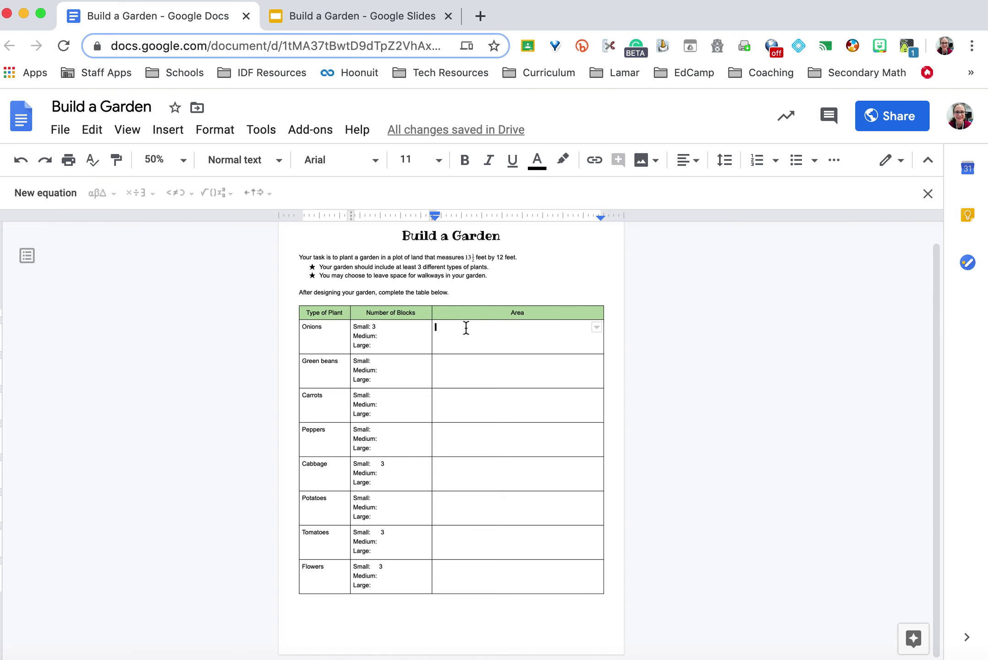
click(358, 16)
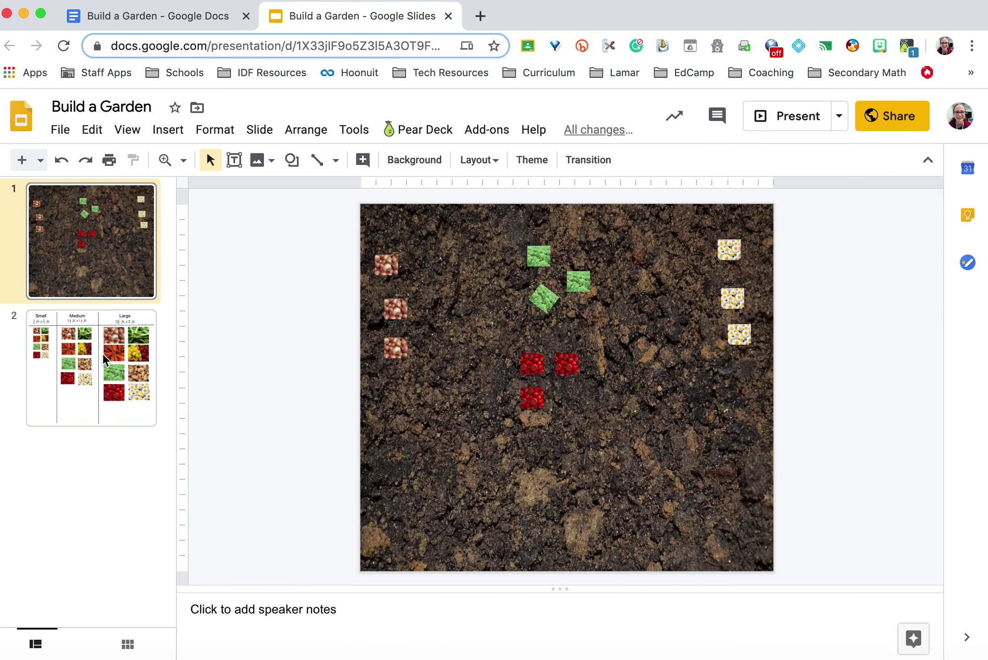
click(182, 382)
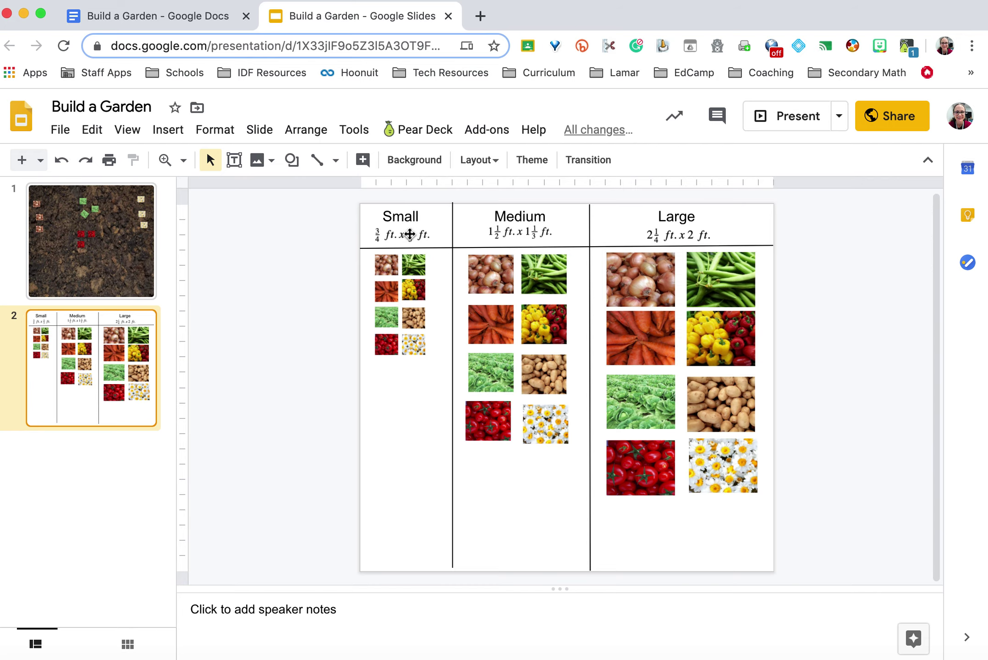
click(212, 13)
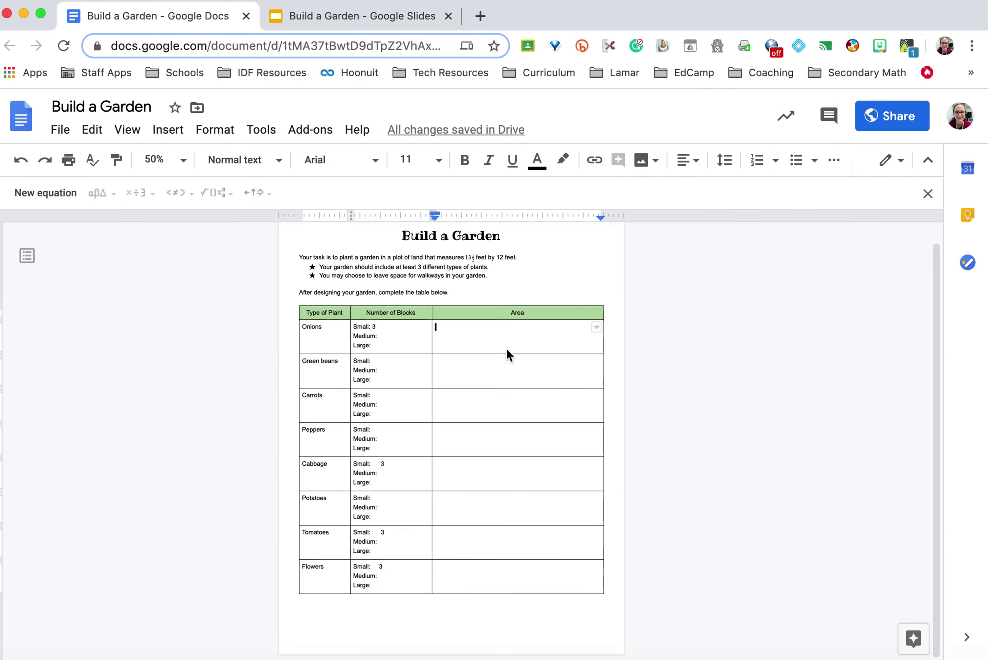
Step: Write (¾ * ⅔) * 3 = in the Onions Area cell and copy the expression
click(461, 332)
text(3/4)
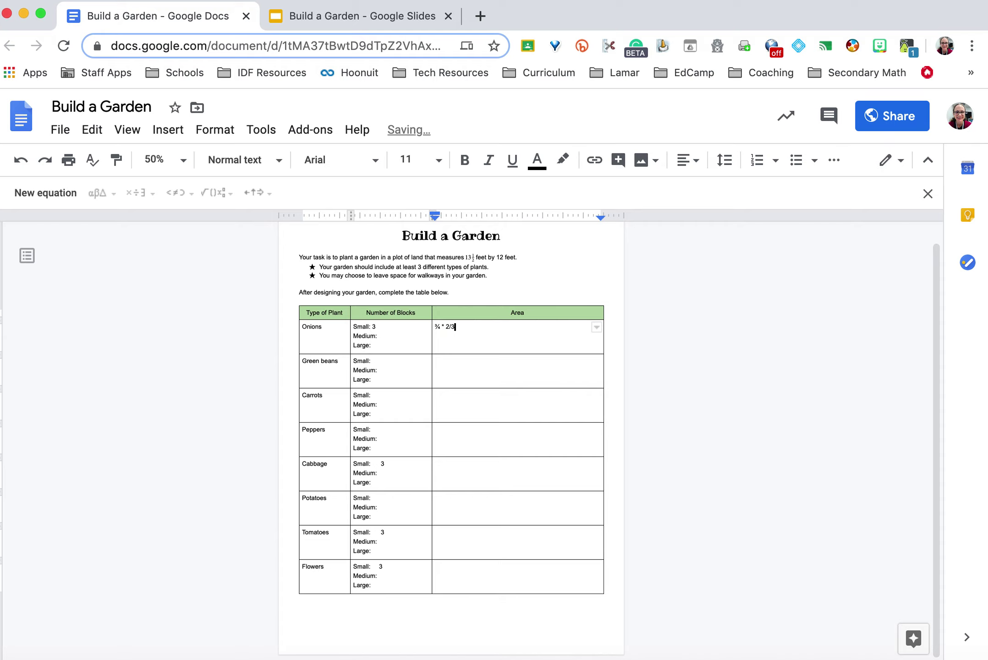
click(340, 15)
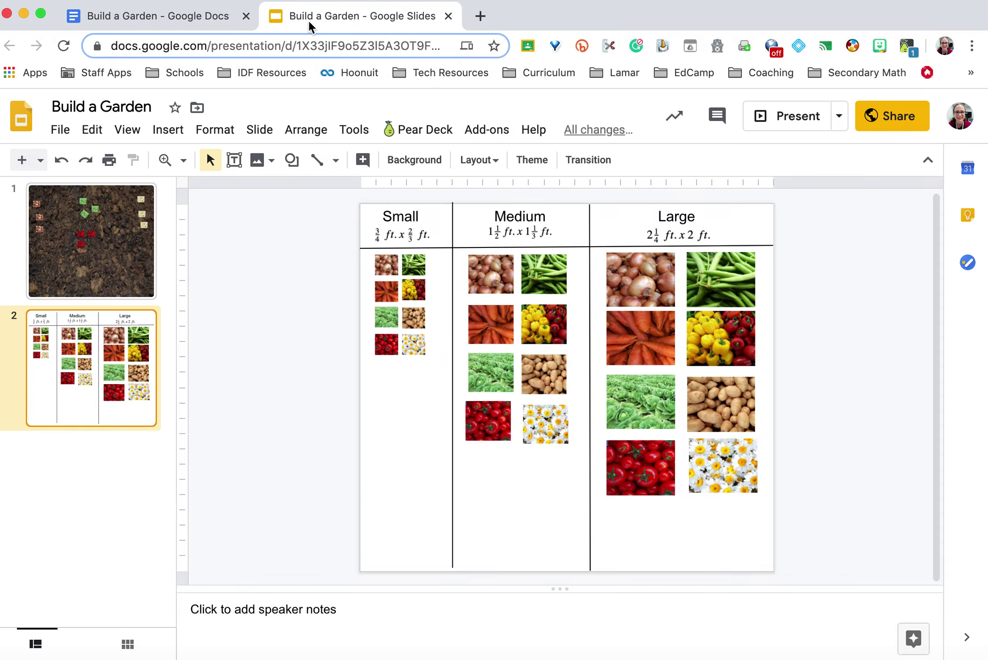
click(172, 19)
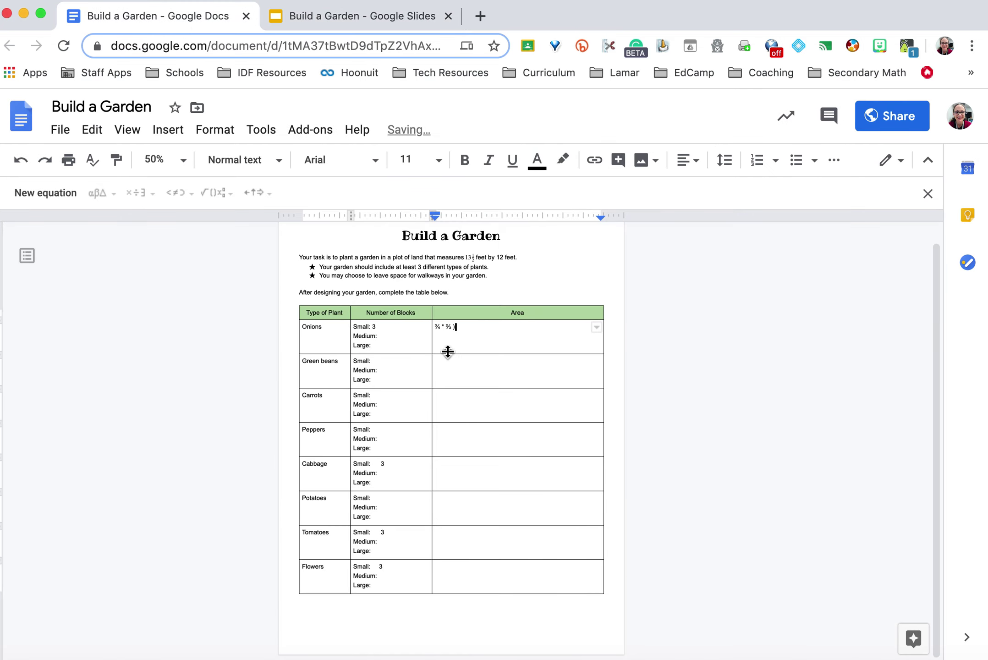
click(437, 326)
drag(435, 326, 461, 326)
text(*)
drag(473, 327, 434, 326)
key(ctrl+c)
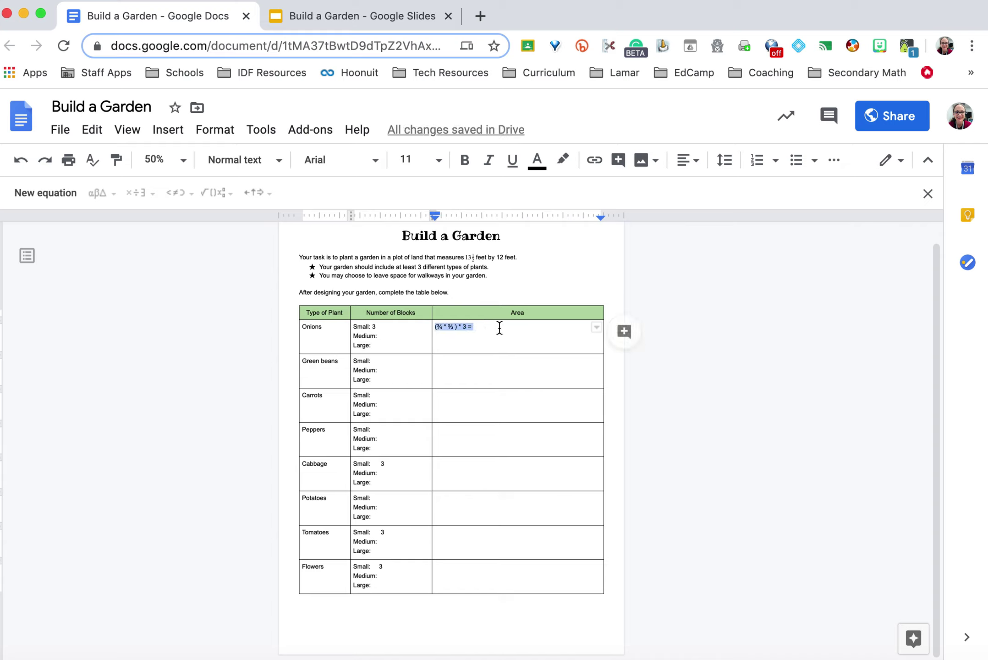
Step: Paste the area expression into the Cabbage, Tomatoes and Flowers Area cells
click(464, 472)
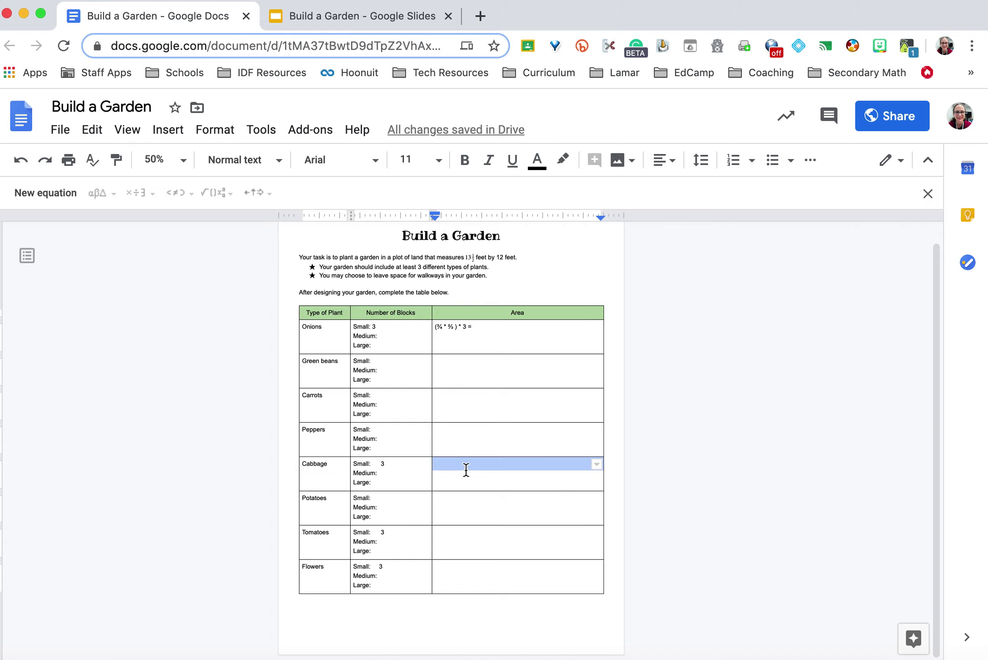
key(ctrl+v)
click(467, 539)
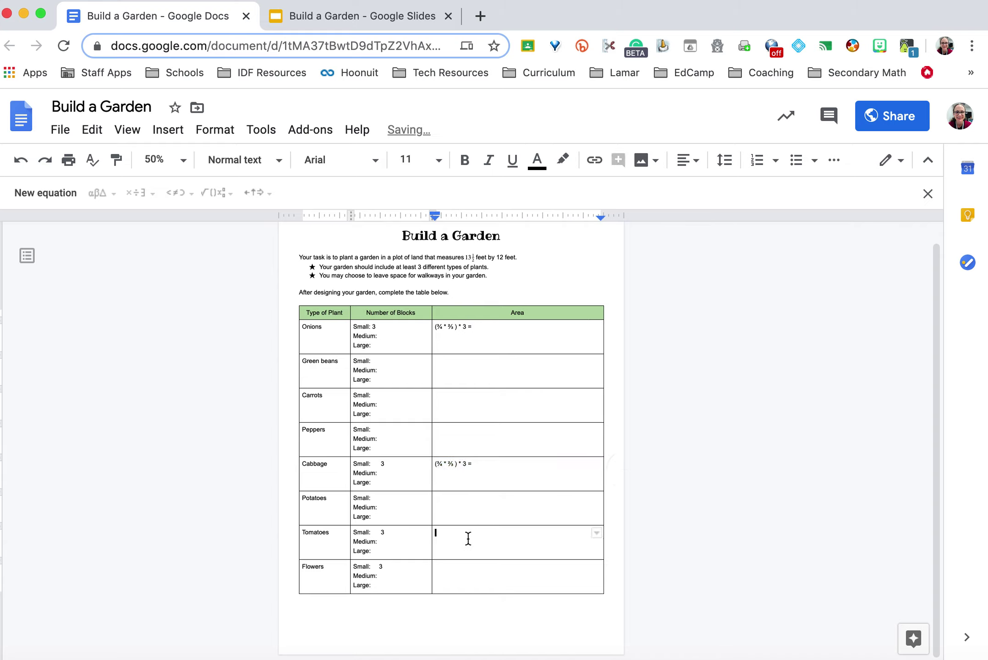
key(ctrl+v)
click(473, 576)
key(ctrl+v)
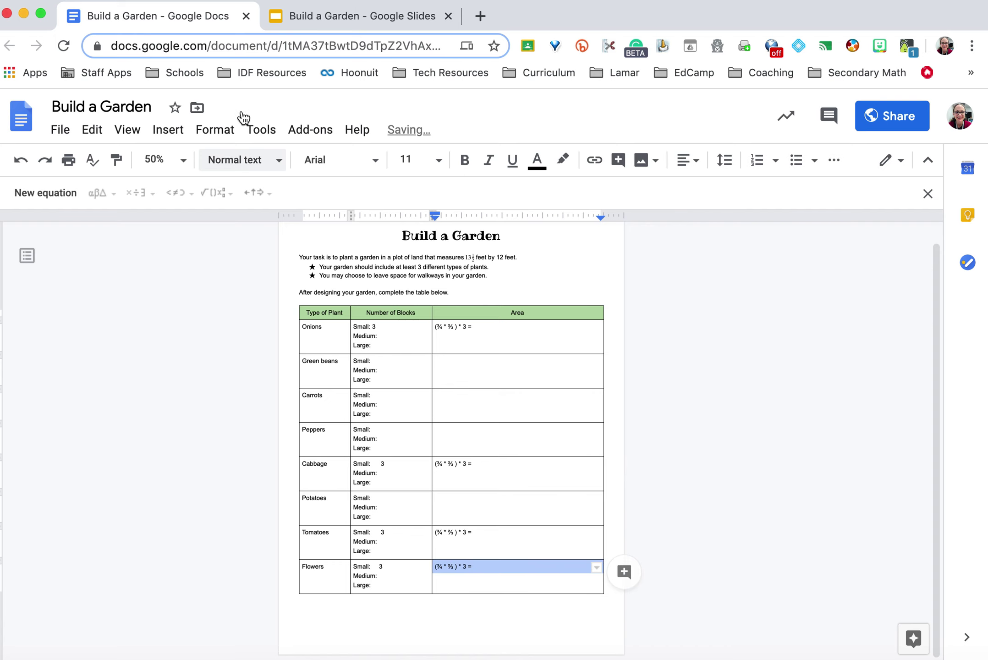
click(321, 18)
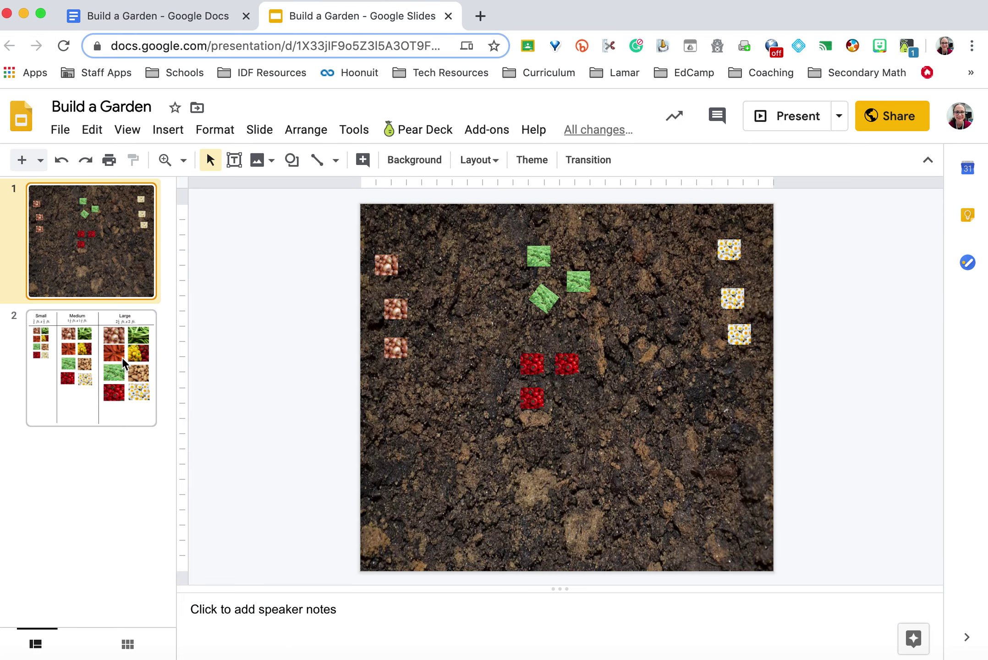
Step: Recheck the block size chart on slide 2, then return to the Build a Garden document
click(128, 356)
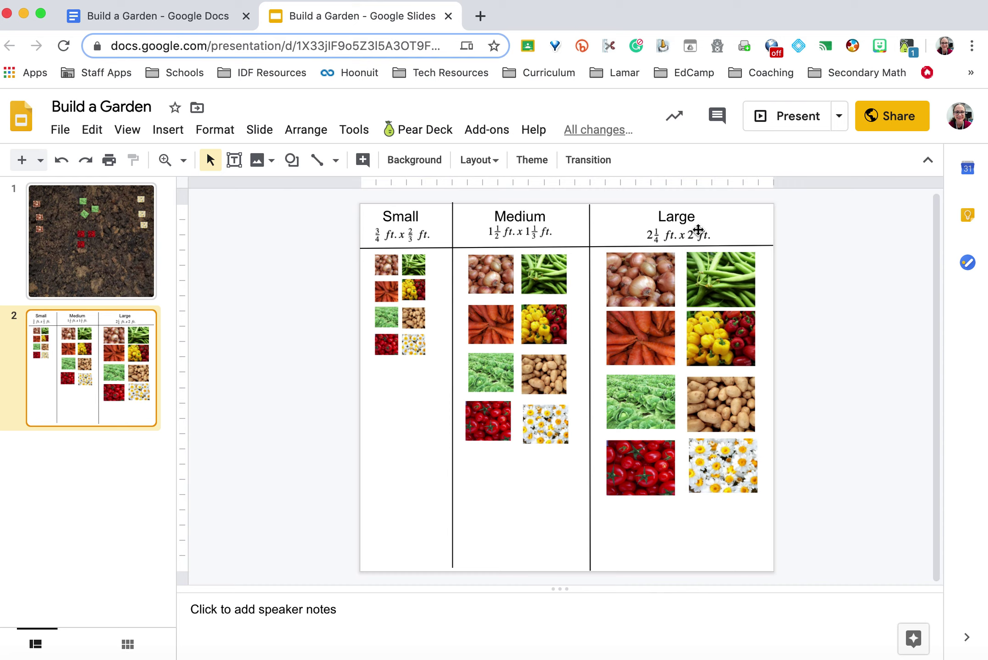
click(212, 16)
Step: Add ? after the equals sign in the Flowers, Tomatoes, Cabbage and Onions Area expressions
click(502, 556)
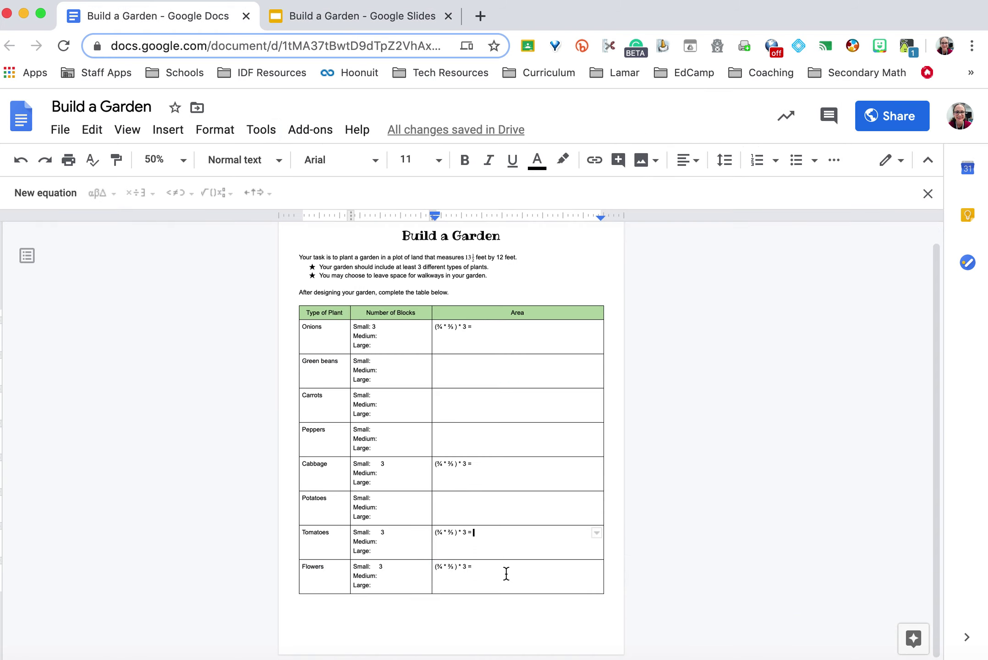
text( ?)
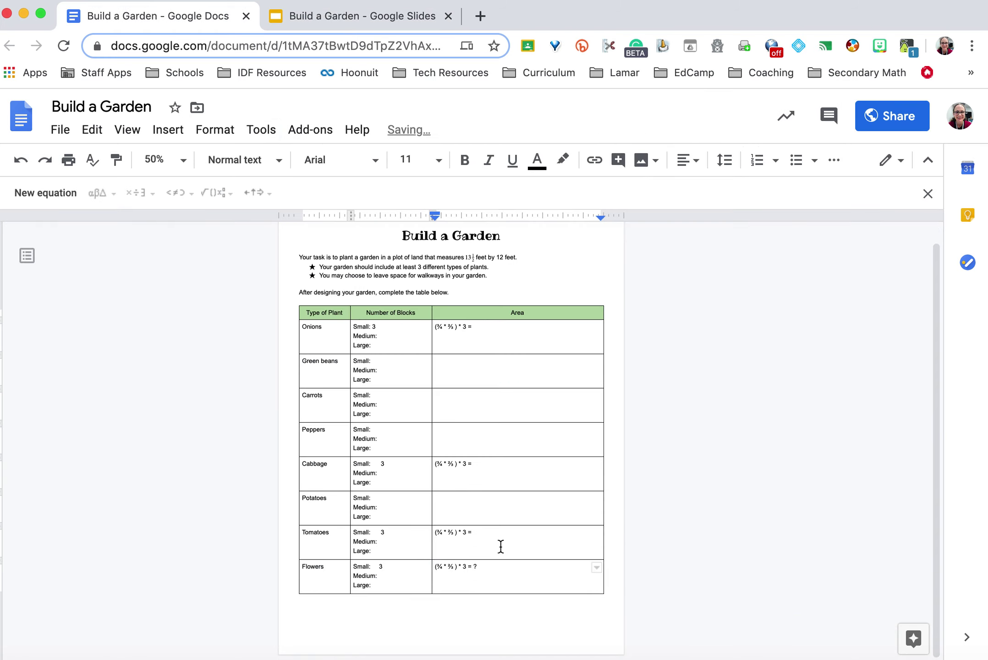
click(500, 536)
text(?)
click(484, 463)
text(?)
click(510, 331)
text(?)
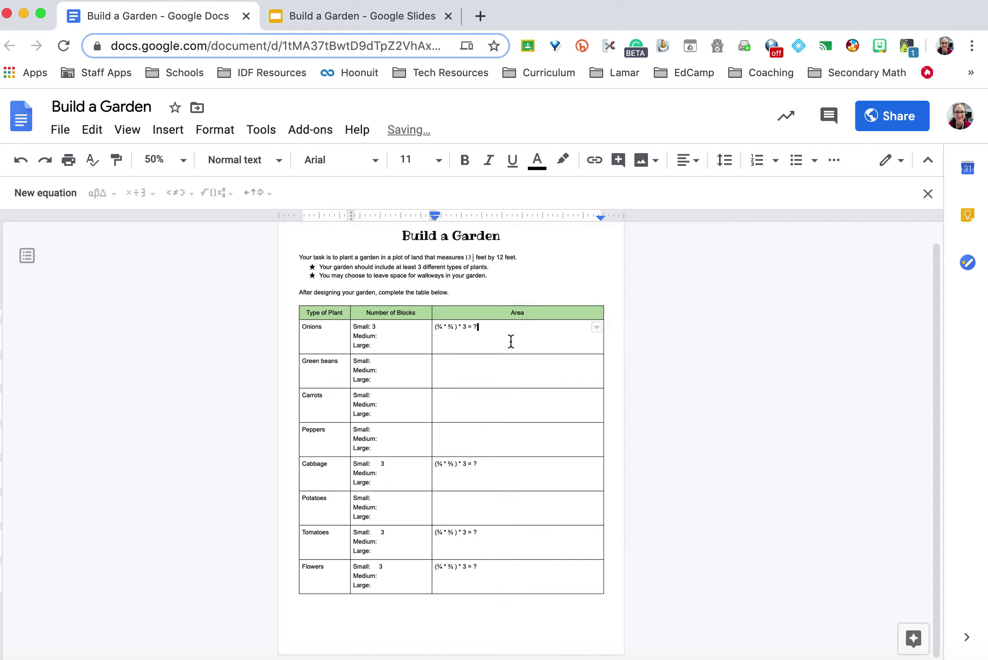